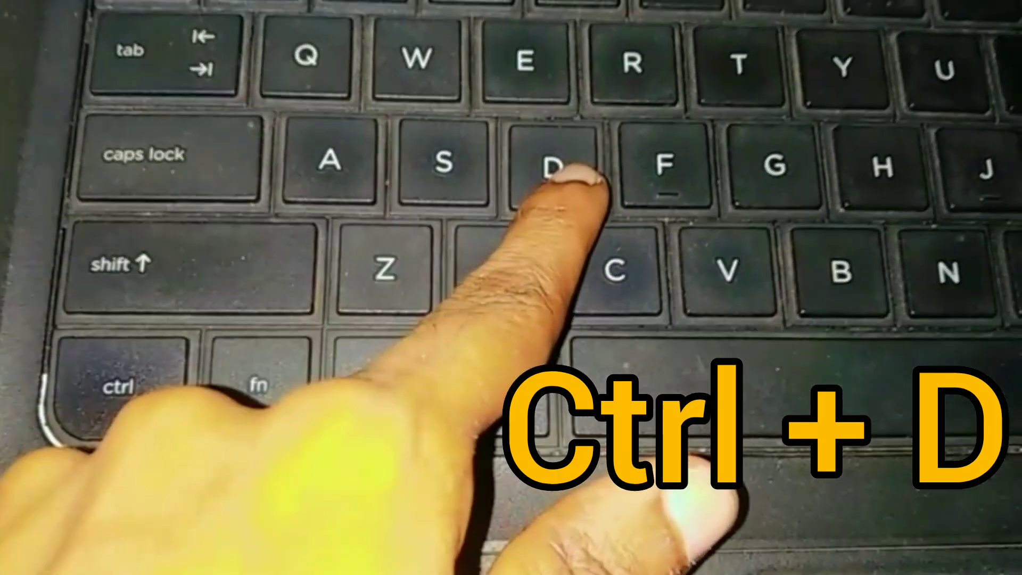
# Open the Font settings and choose Consolas as the font.
pyautogui.hotkey('ctrl', 'd')
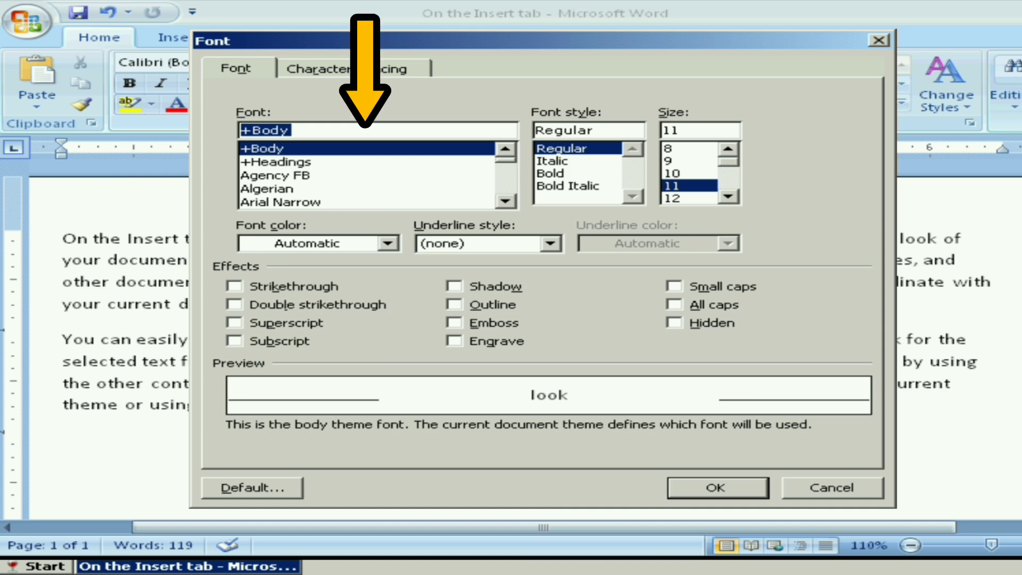
pyautogui.scroll(-2, 367, 175)
pyautogui.scroll(-10, 367, 174)
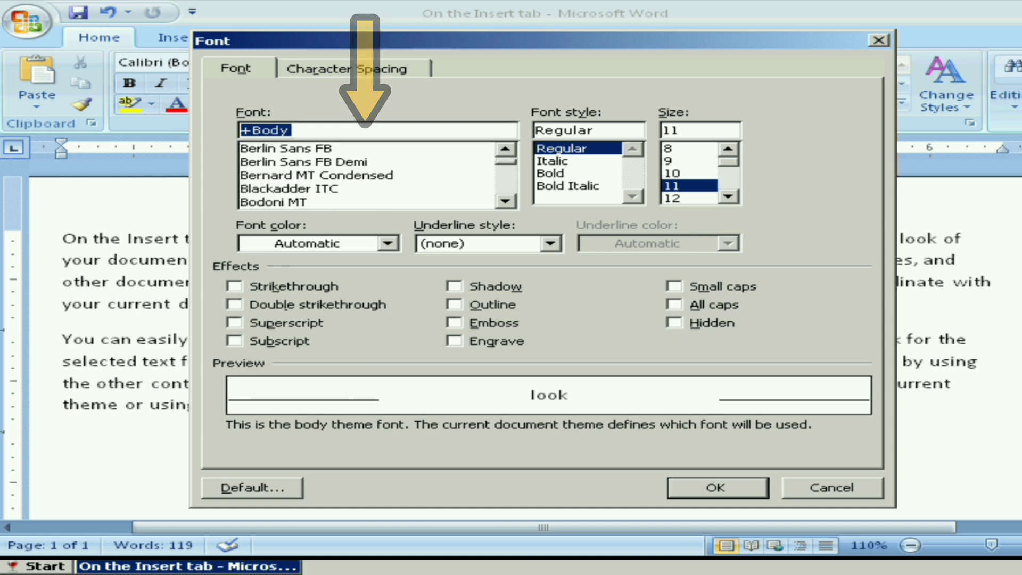
pyautogui.scroll(-20, 366, 175)
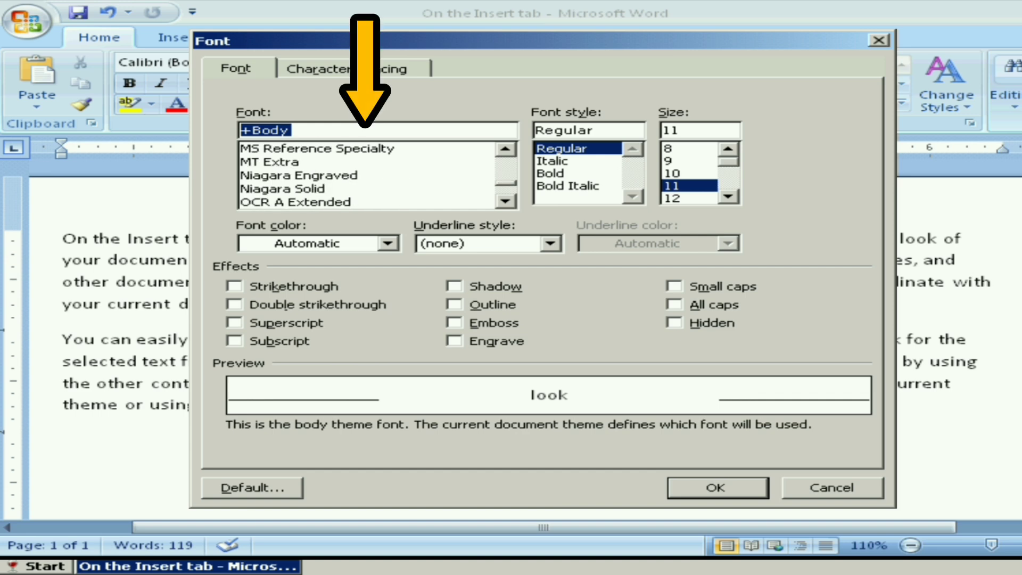
pyautogui.scroll(20, 366, 175)
pyautogui.scroll(10, 366, 175)
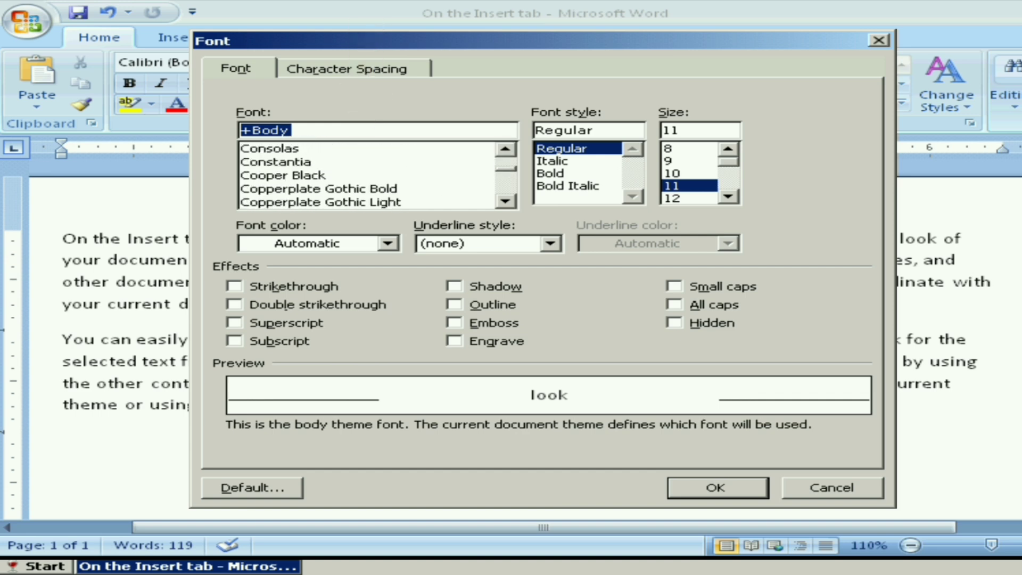
pyautogui.click(366, 149)
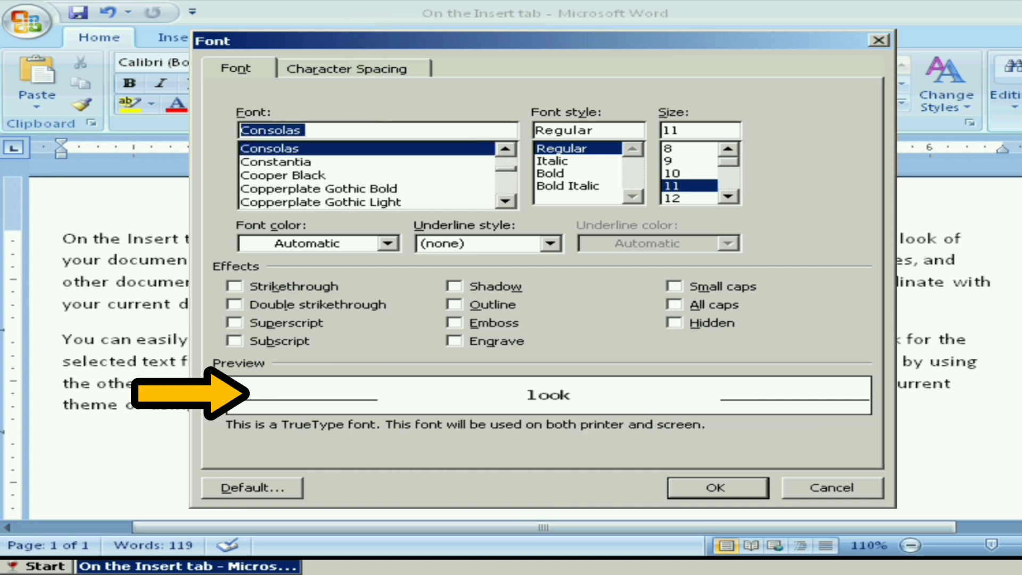
# Set the font style to Bold and the font size to 16.
pyautogui.click(577, 173)
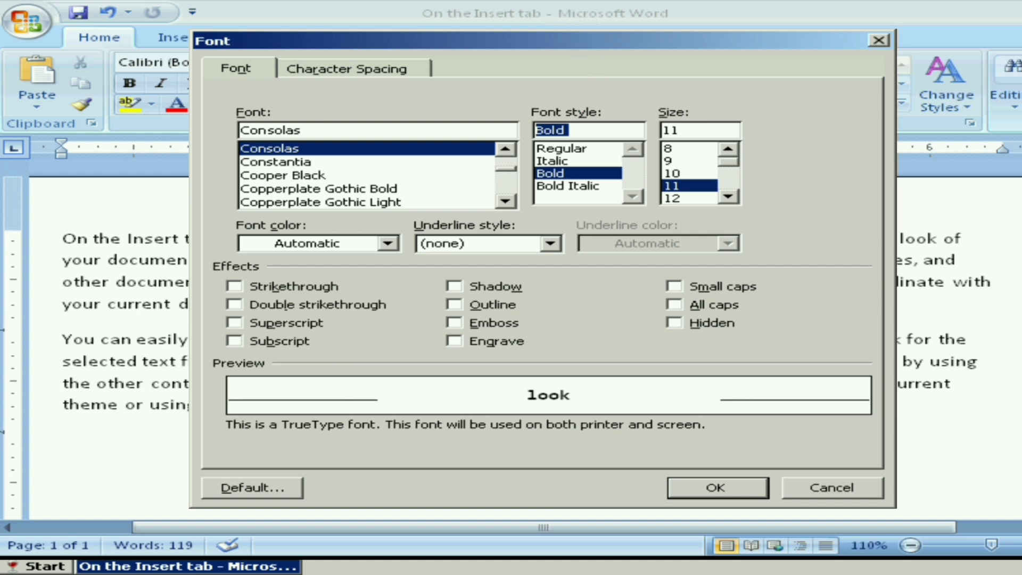
pyautogui.click(663, 130)
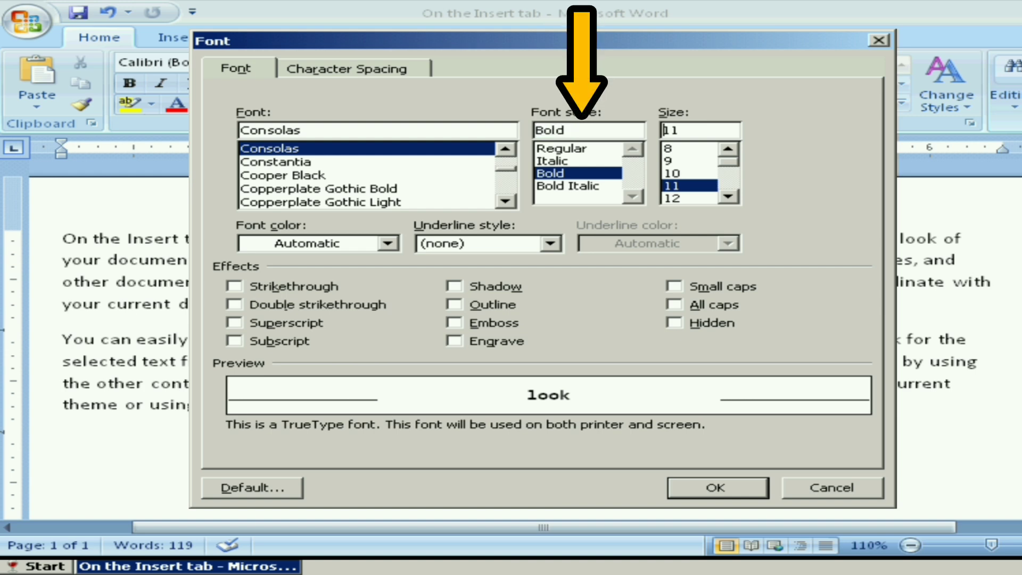
pyautogui.click(729, 180)
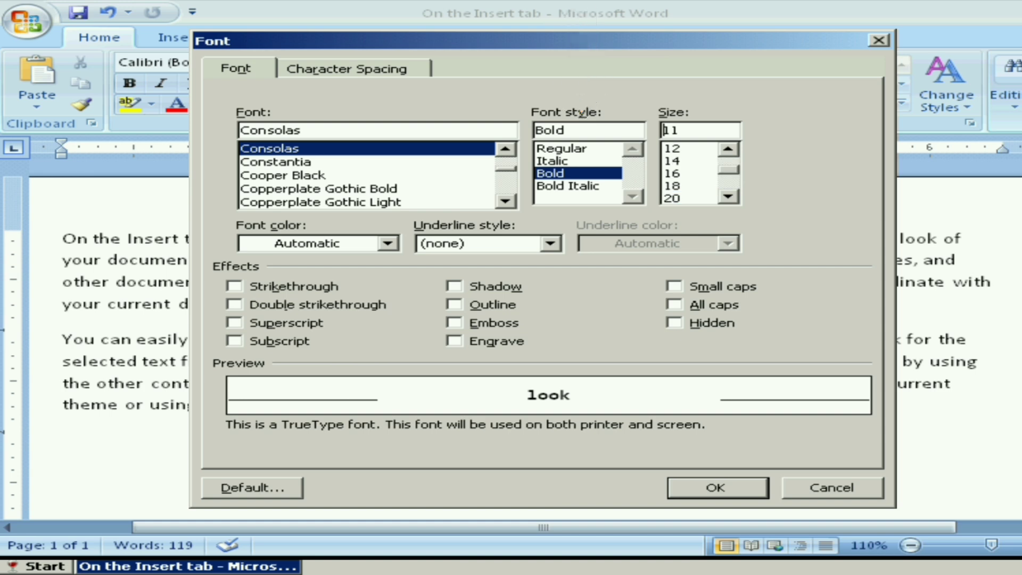
pyautogui.click(673, 173)
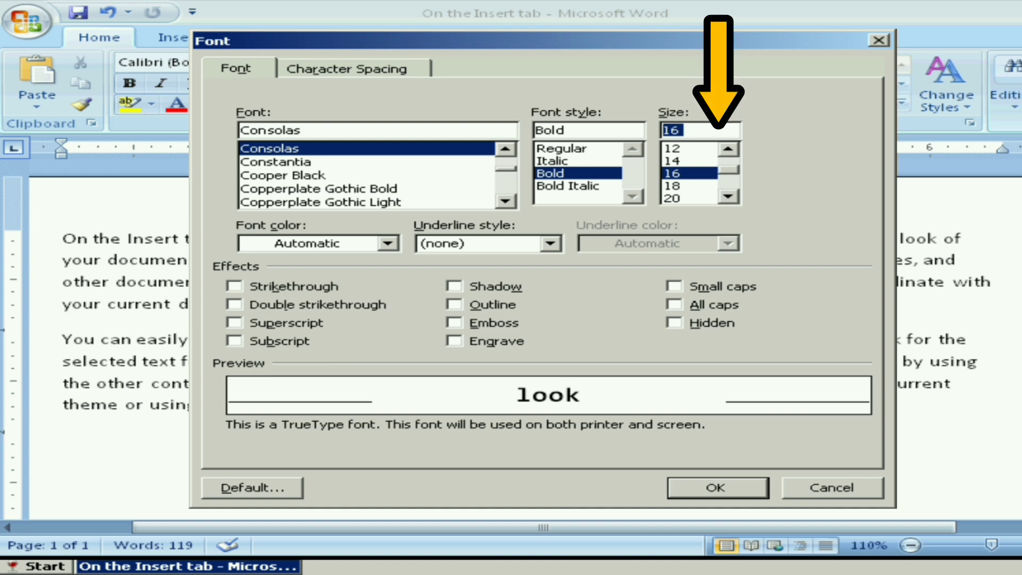
pyautogui.click(550, 173)
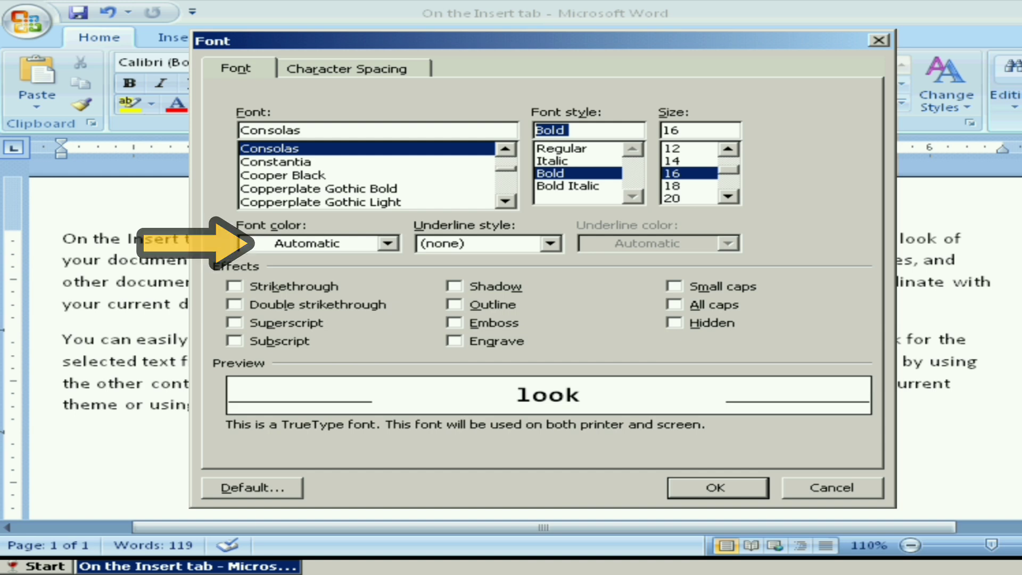
# Set the font color to the standard red.
pyautogui.click(389, 243)
pyautogui.hotkey('alt', 'Down')
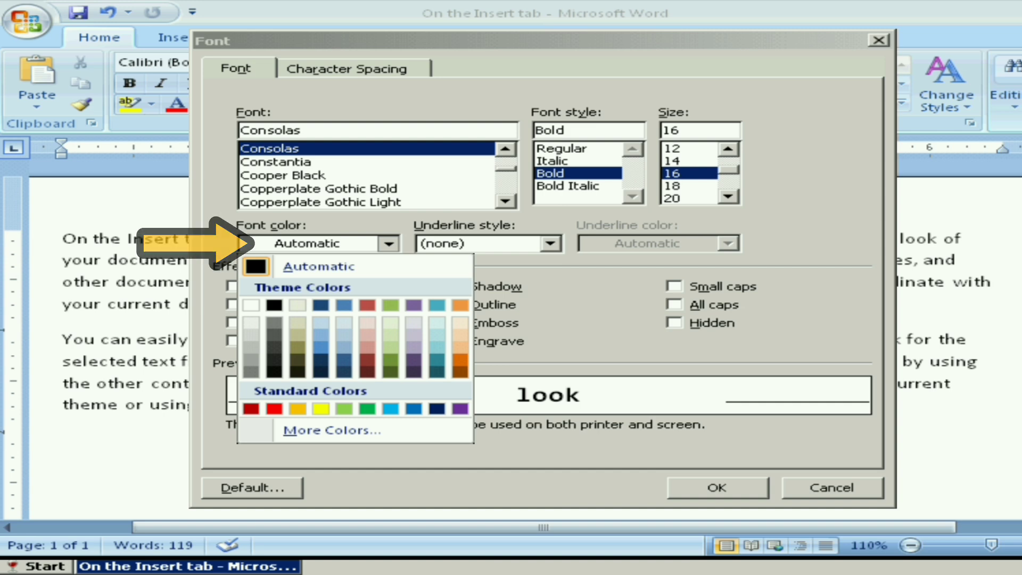
pyautogui.click(274, 408)
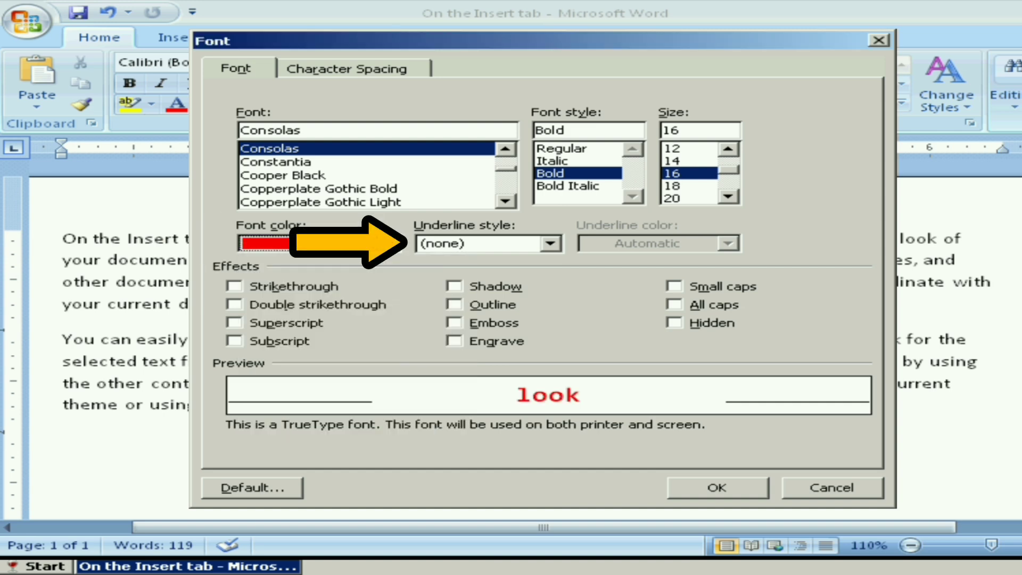
# Apply the thick single-line underline style to the text.
pyautogui.click(551, 244)
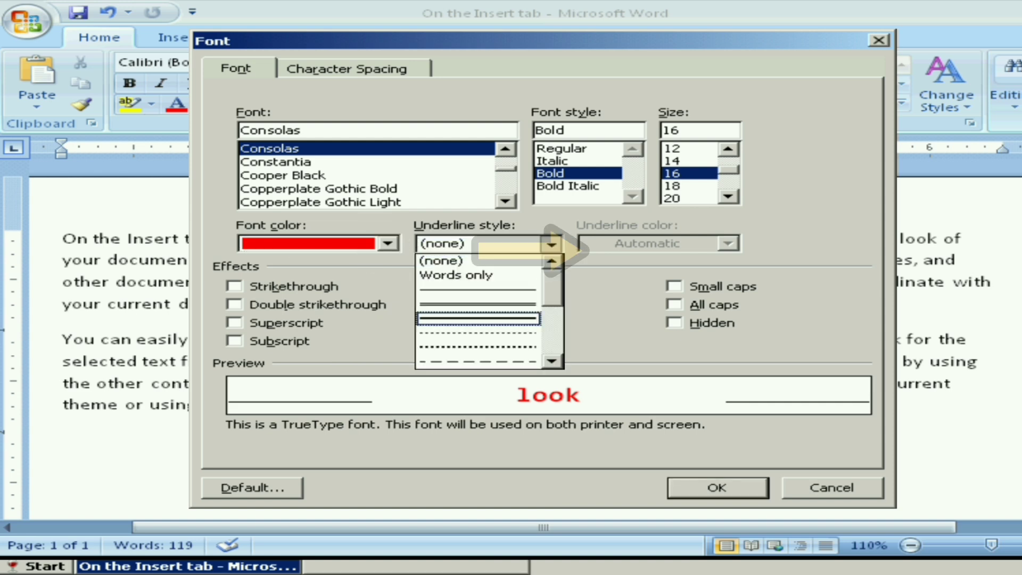
pyautogui.click(478, 318)
pyautogui.press('Down')
pyautogui.press('Down')
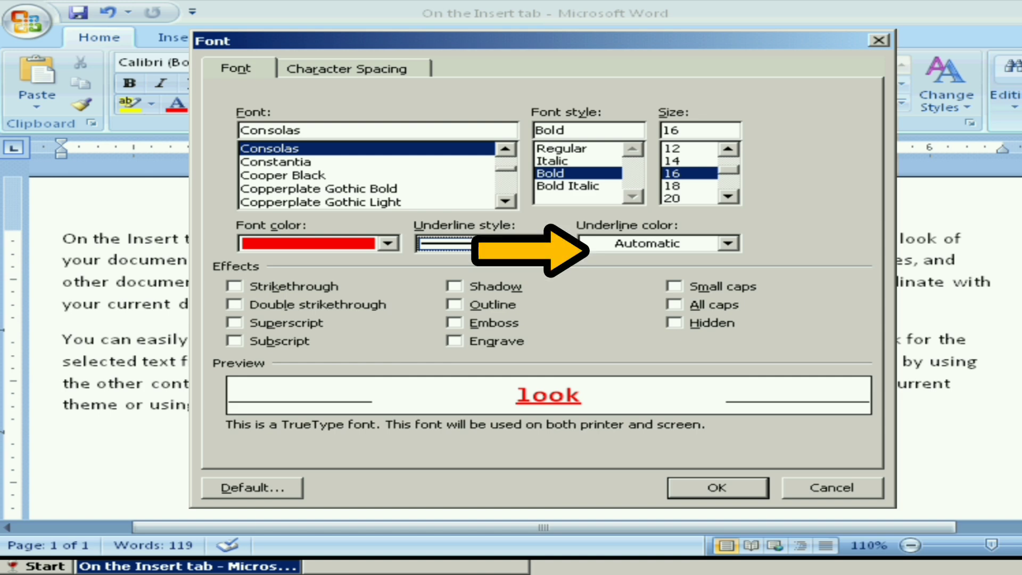
# Try standard yellow as the underline color and replace it with the red Accent 2 theme color.
pyautogui.press('Tab')
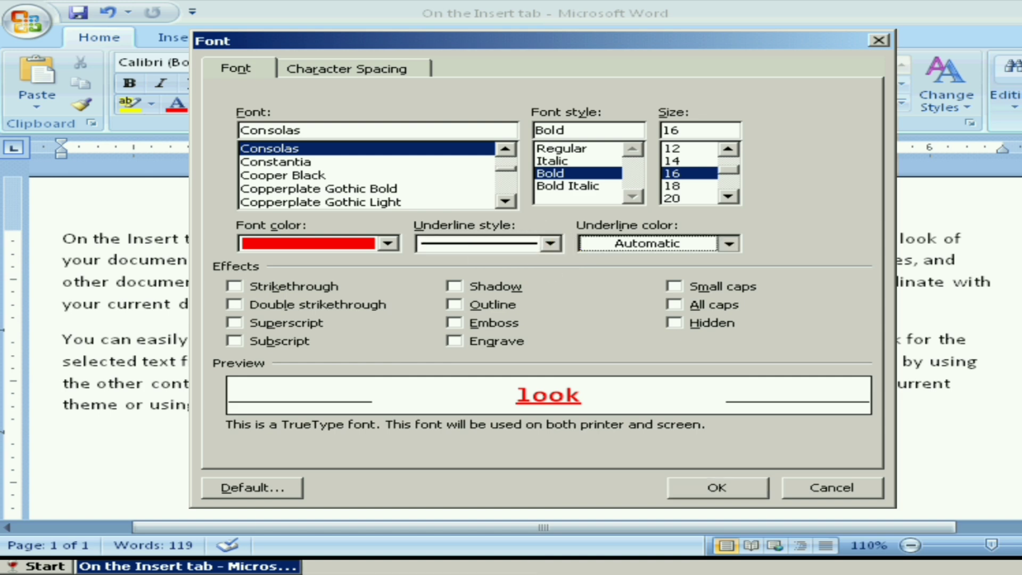
pyautogui.hotkey('alt', 'Down')
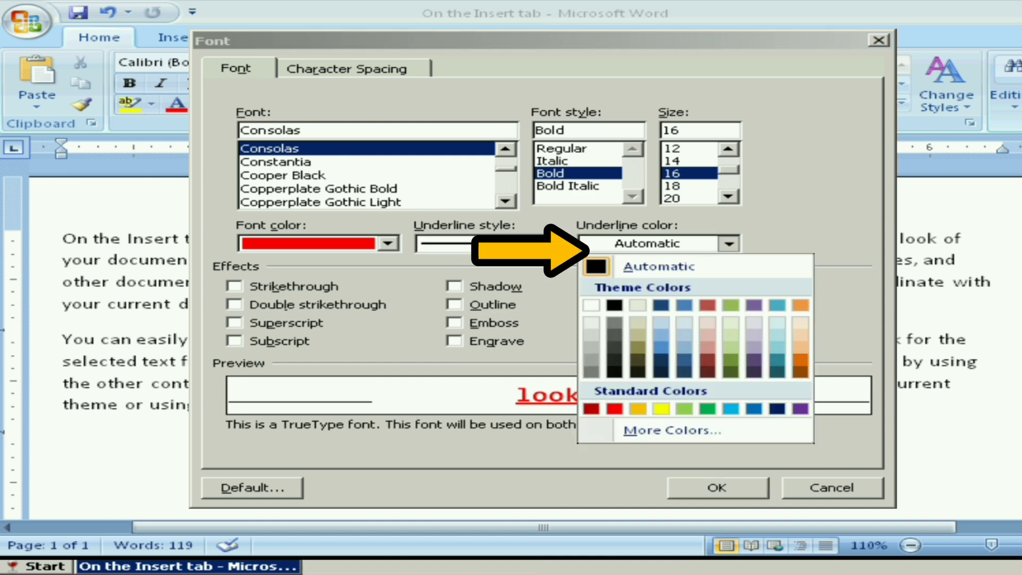
pyautogui.click(662, 408)
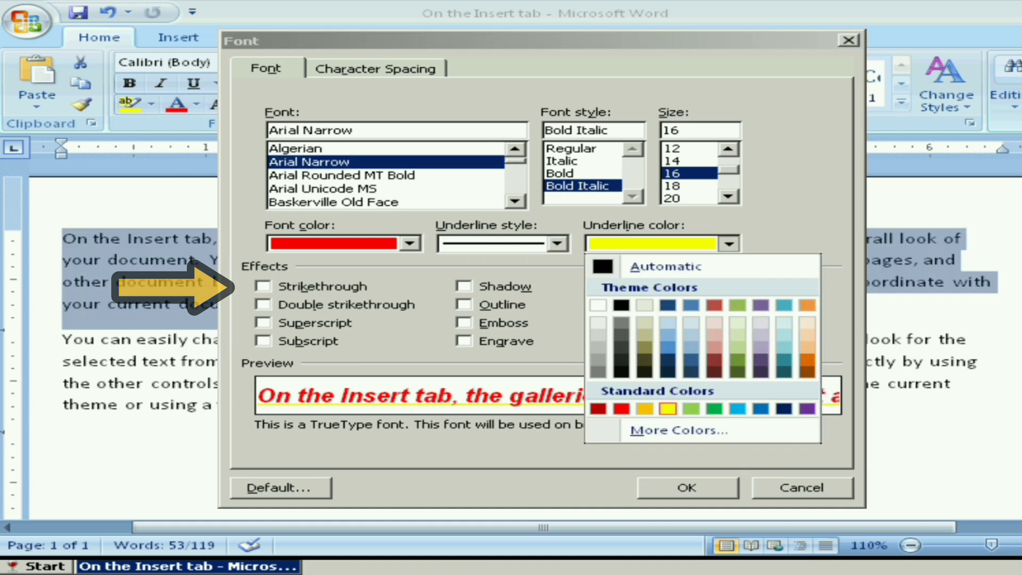
pyautogui.click(714, 305)
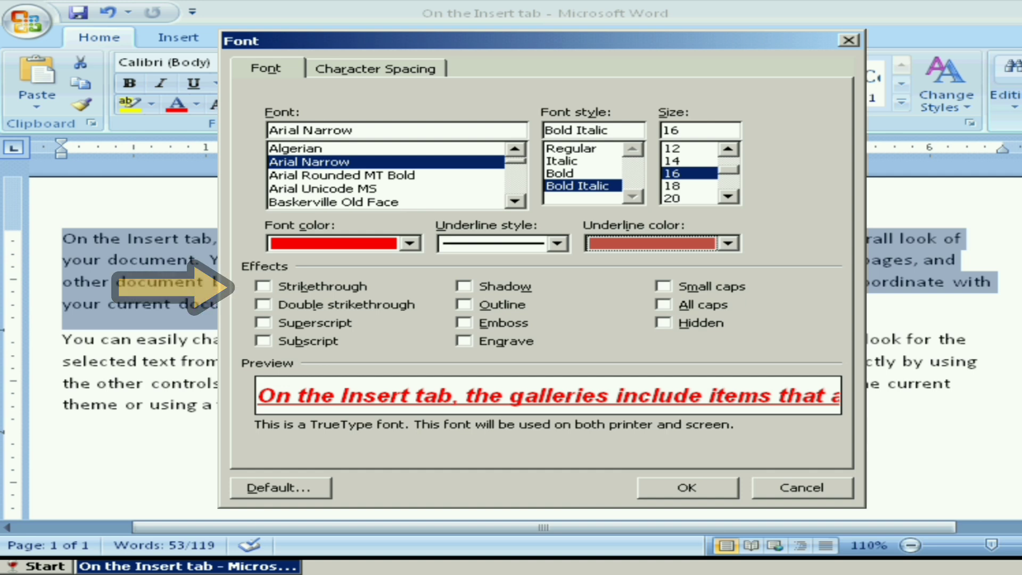
# Try the Double strikethrough, Superscript and Subscript effects one after another, clearing each of them again.
pyautogui.click(687, 488)
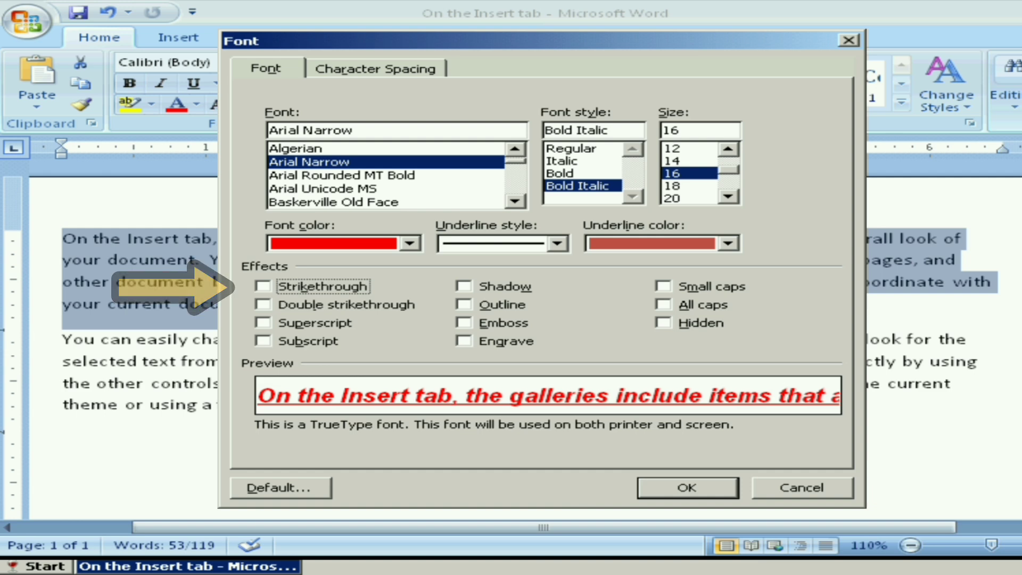
pyautogui.click(263, 304)
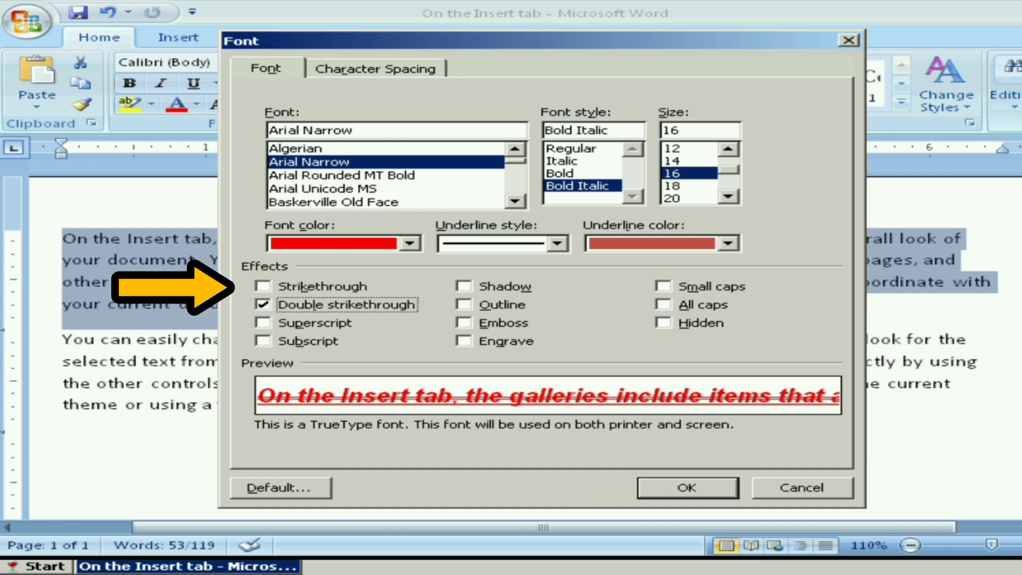
pyautogui.click(263, 322)
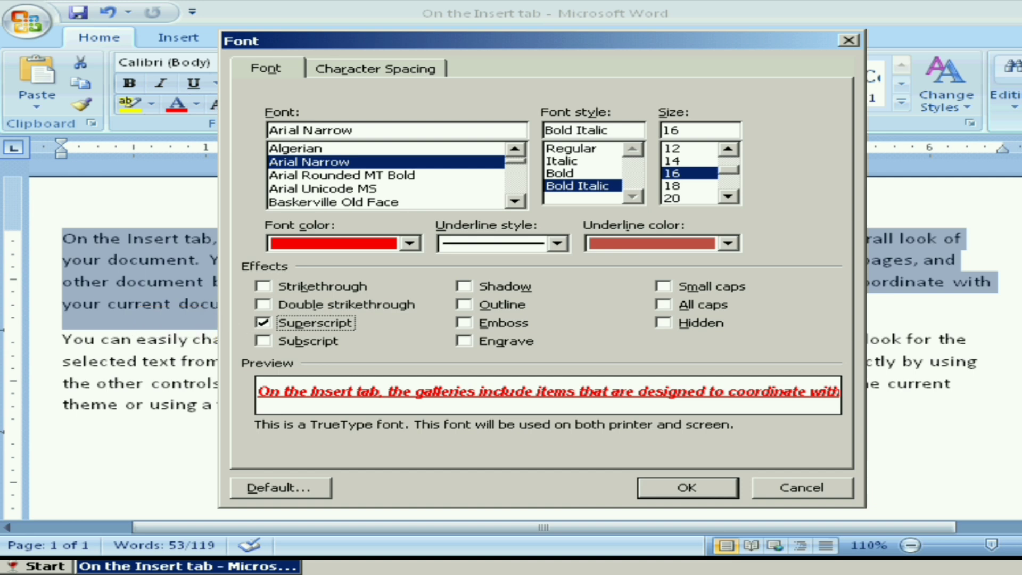
pyautogui.press('space')
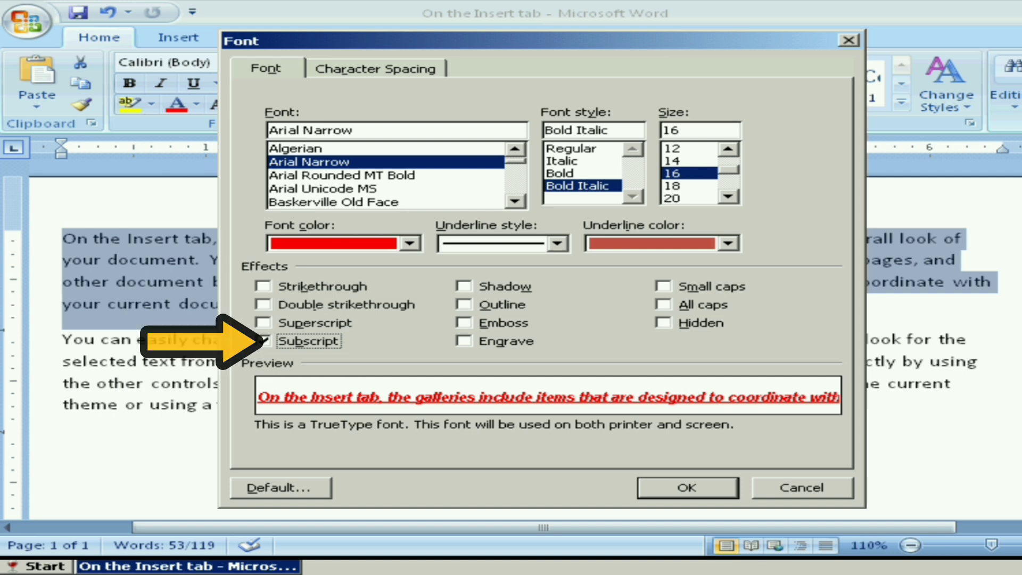
pyautogui.press('space')
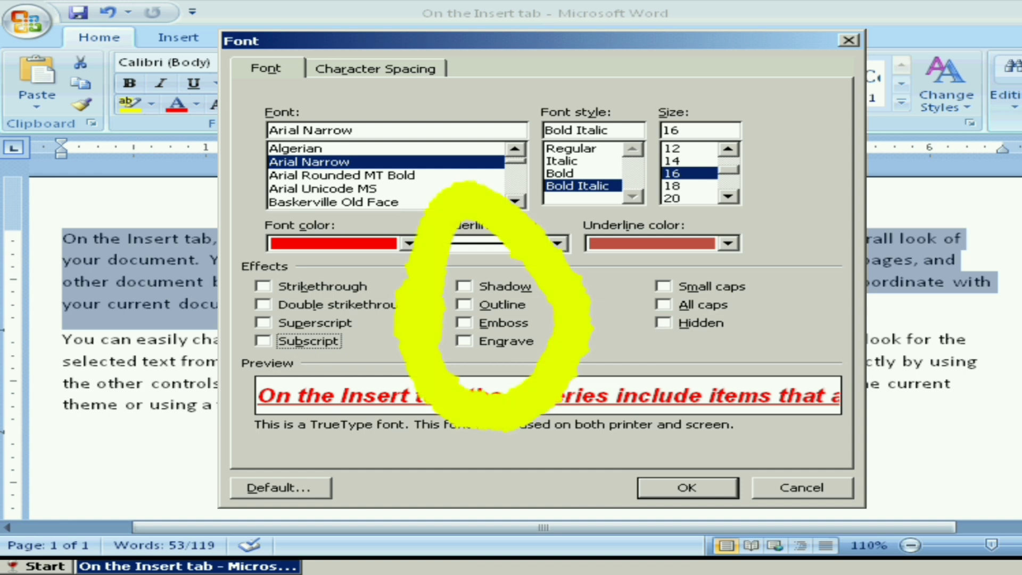
# Turn on the All caps effect and make the current font settings the default for all new documents based on the NORMAL template.
pyautogui.hotkey('alt', 'a')
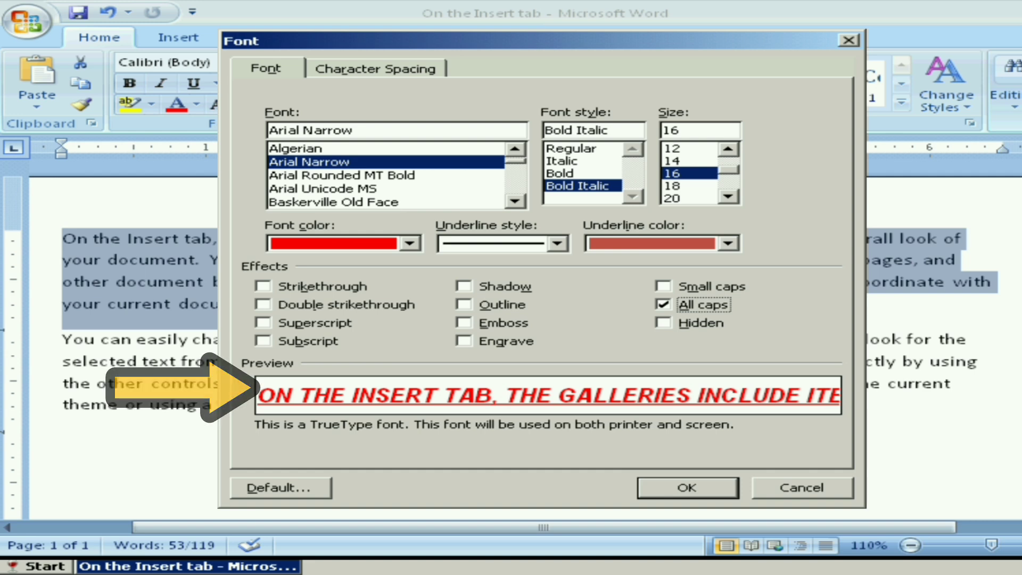
pyautogui.hotkey('alt', 'd')
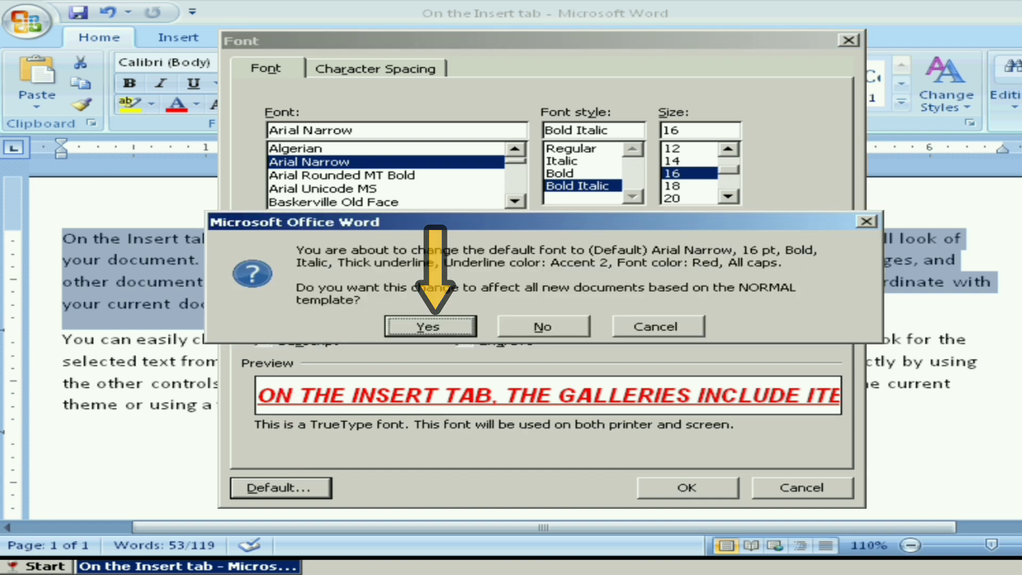
pyautogui.press('Return')
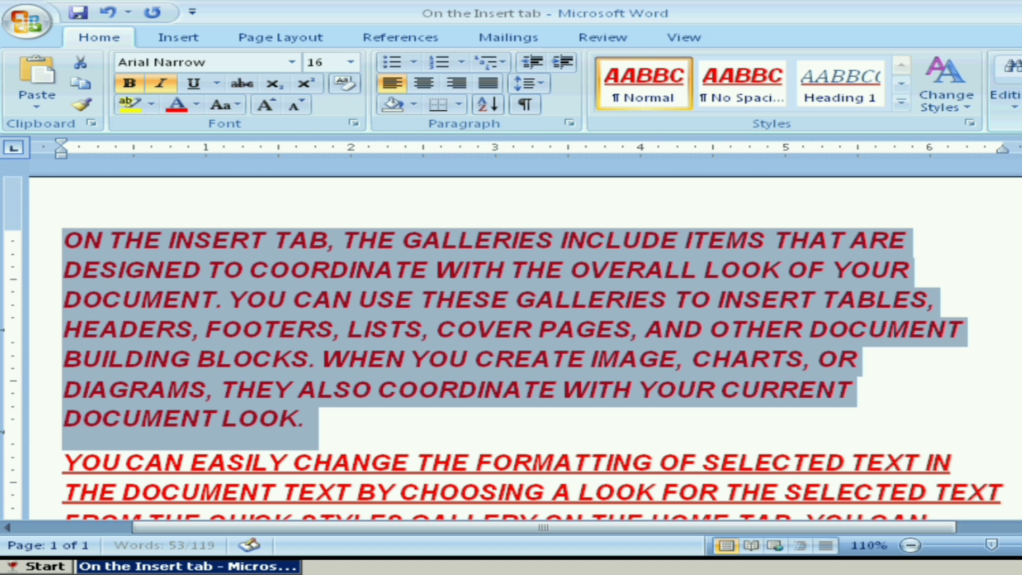